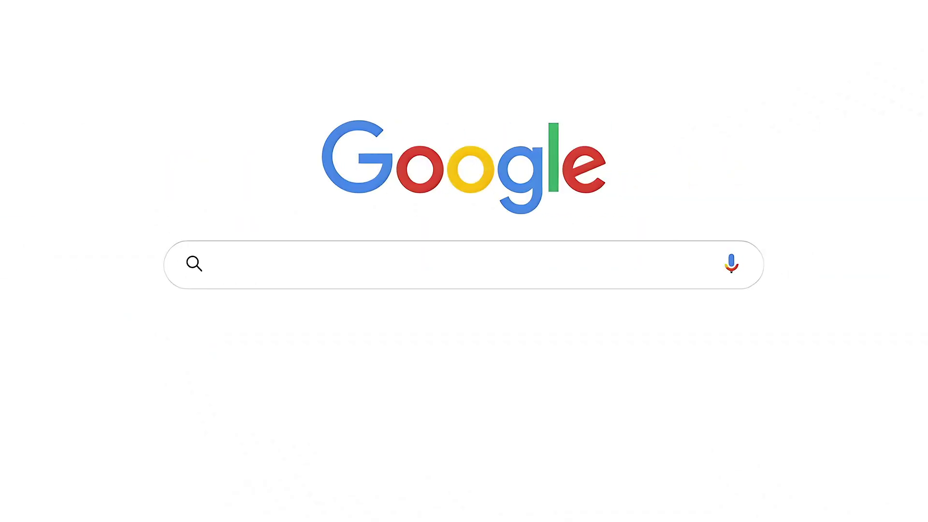
- Search Google for 'Microsoft account', then go from its sign-in screen to Create account
{"action": "type", "text": "Microsoft account"}
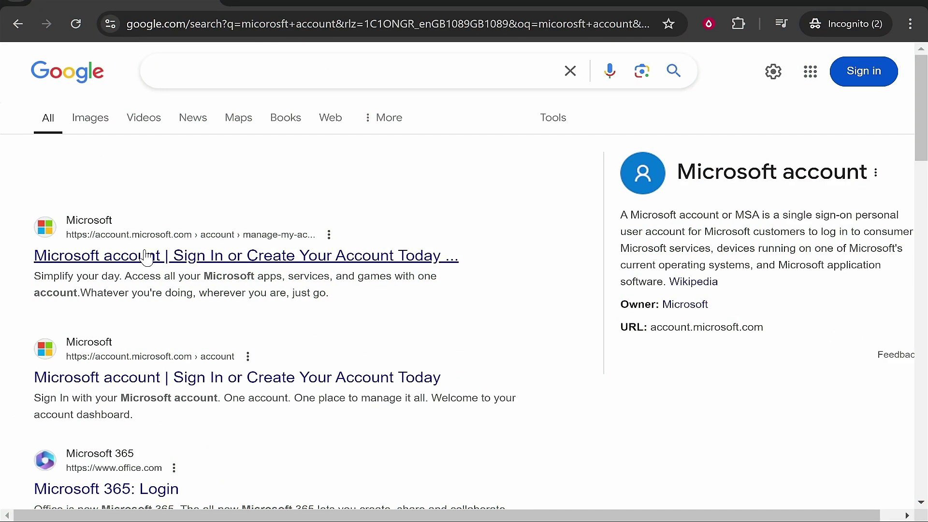
{"action": "left_click", "coordinate": [146, 257]}
{"action": "scroll", "coordinate": [471, 208], "scroll_direction": "down", "scroll_amount": 1}
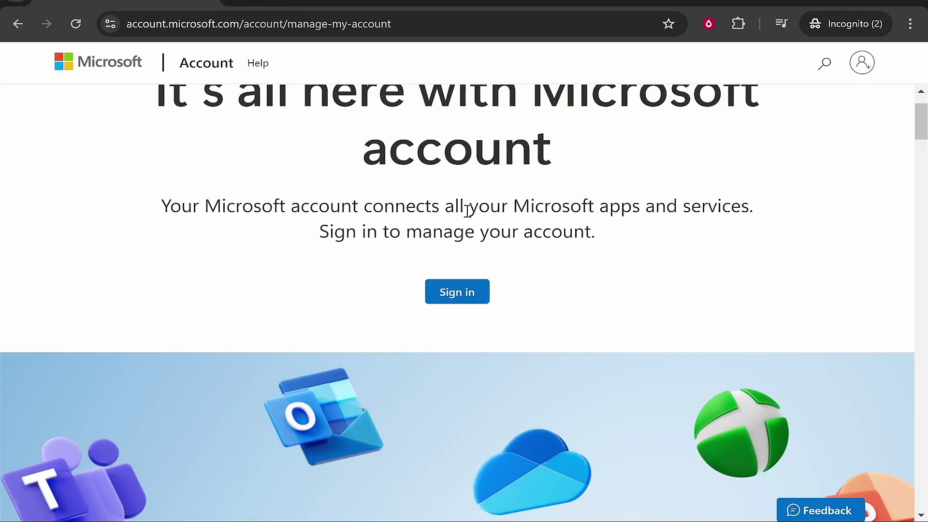
{"action": "left_click", "coordinate": [467, 299]}
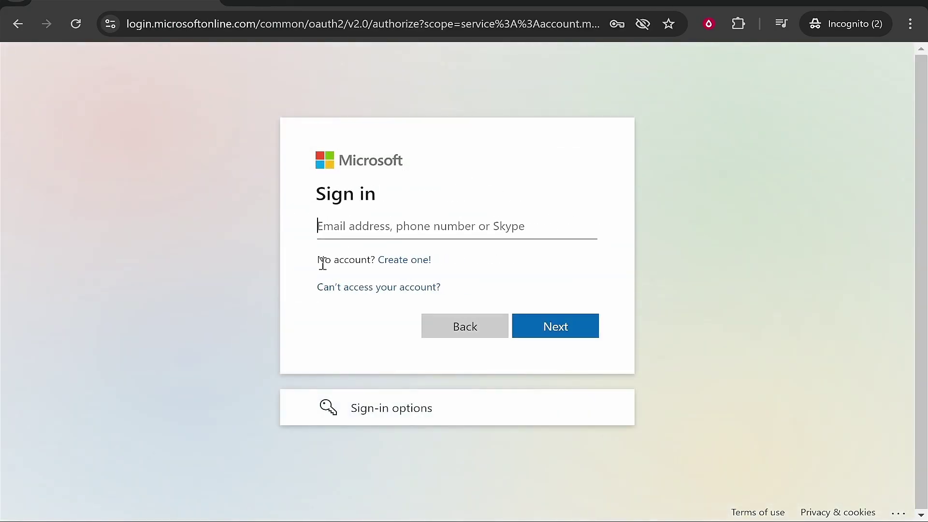
{"action": "left_click_drag", "start_coordinate": [318, 260], "coordinate": [377, 260]}
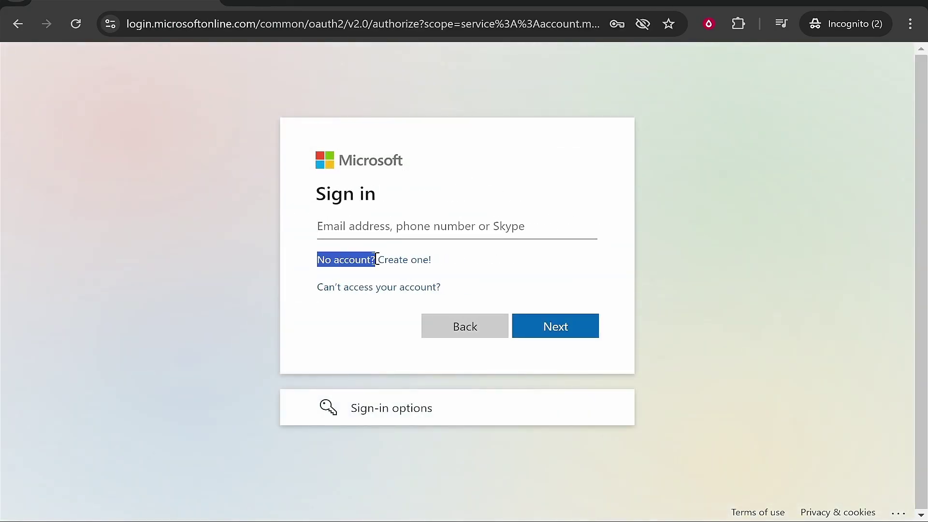
{"action": "left_click", "coordinate": [410, 262]}
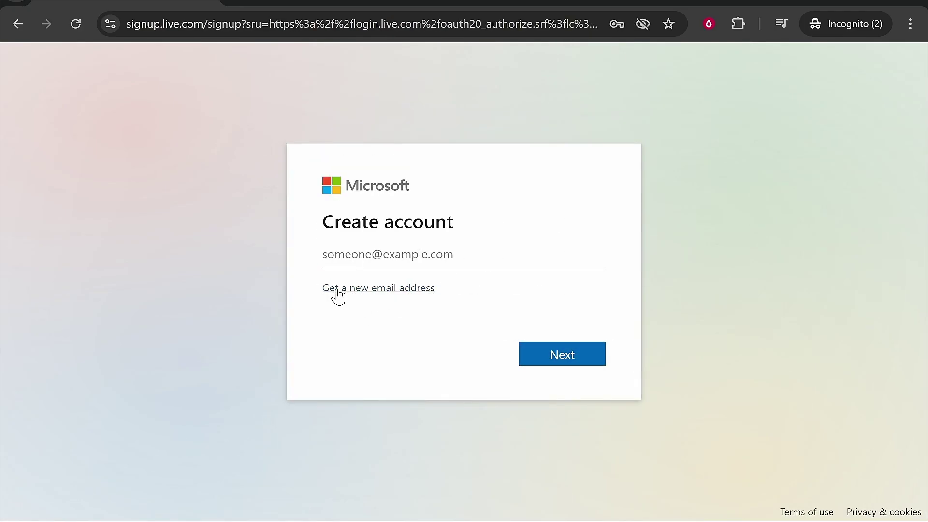
{"action": "left_click", "coordinate": [337, 290]}
{"action": "left_click", "coordinate": [565, 256]}
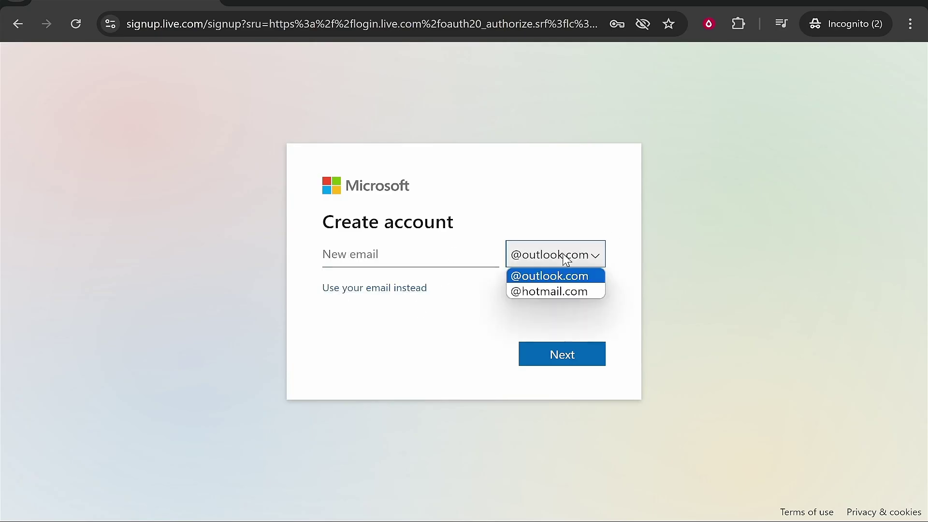
{"action": "left_click", "coordinate": [517, 278]}
{"action": "left_click", "coordinate": [381, 261]}
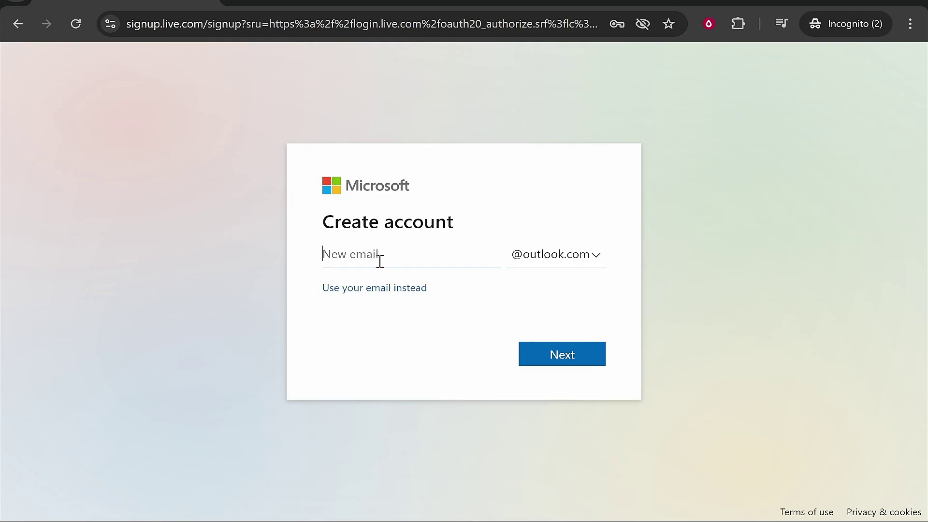
{"action": "left_click", "coordinate": [571, 358]}
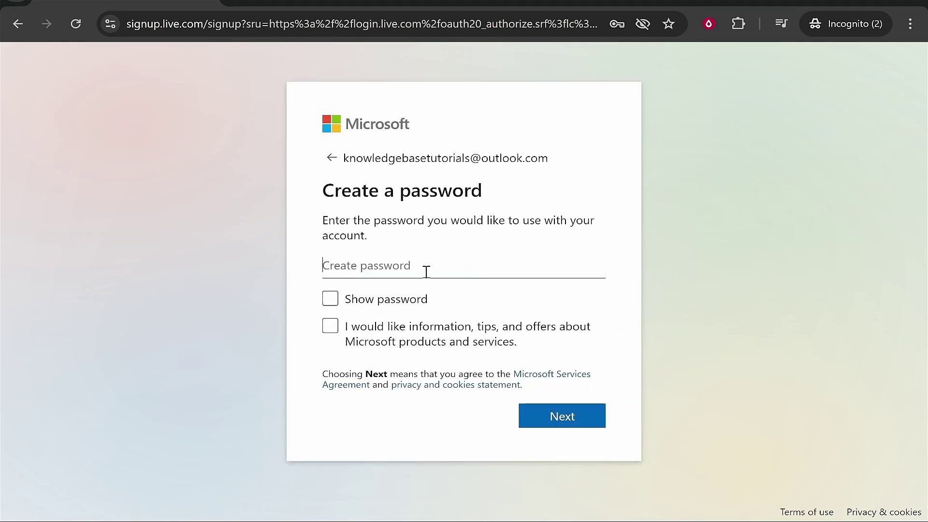
- Set the country to United Kingdom and birthdate to 14 August, then acknowledge the privacy notice
{"action": "left_click", "coordinate": [563, 428]}
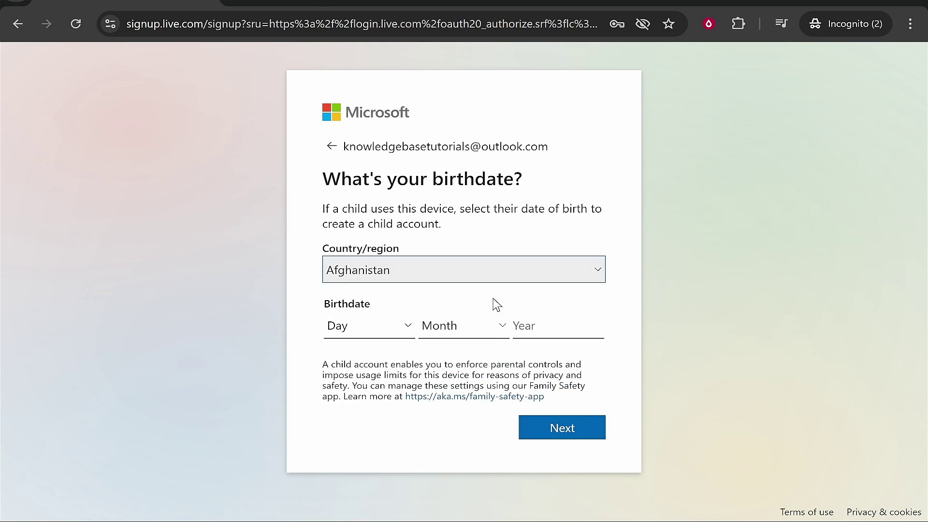
{"action": "left_click", "coordinate": [468, 281]}
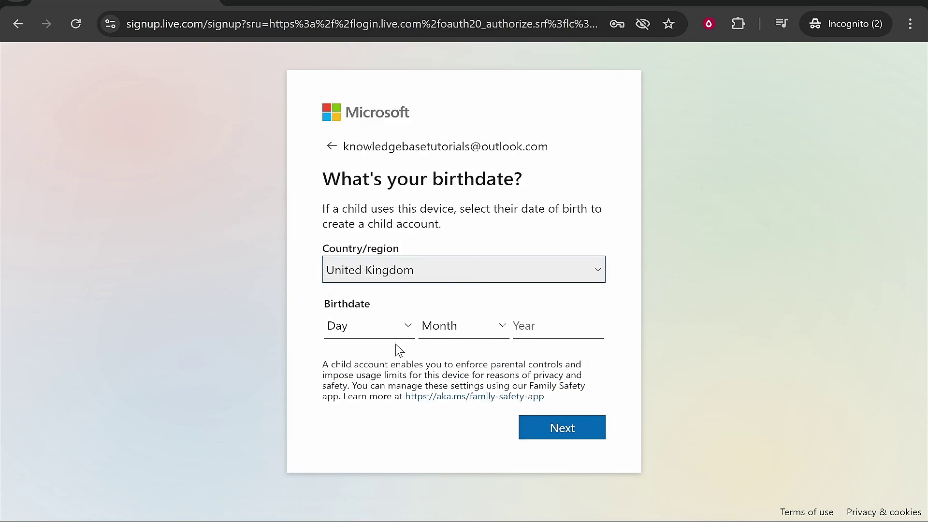
{"action": "left_click", "coordinate": [396, 333]}
{"action": "left_click", "coordinate": [358, 212]}
{"action": "left_click", "coordinate": [461, 328]}
{"action": "left_click", "coordinate": [440, 243]}
{"action": "key", "text": "Tab"}
{"action": "type", "text": "190"}
{"action": "key", "text": "BackSpace"}
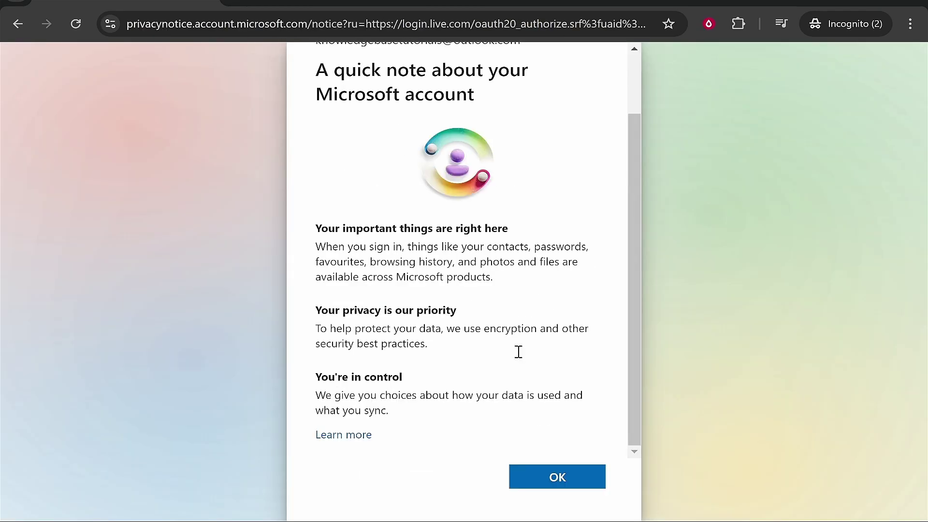
{"action": "left_click", "coordinate": [563, 475]}
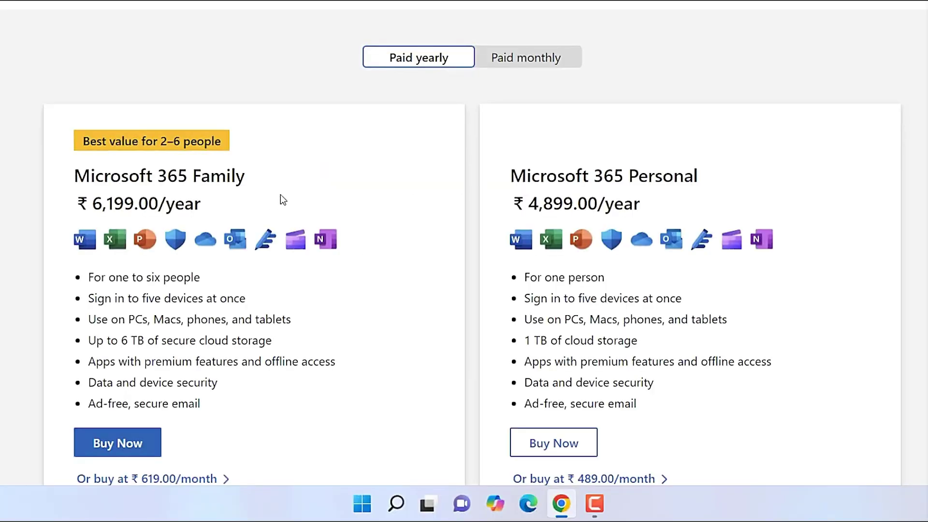
- Compare the monthly and yearly plan prices, then buy Microsoft 365 Personal
{"action": "scroll", "coordinate": [280, 195], "scroll_direction": "down", "scroll_amount": 2}
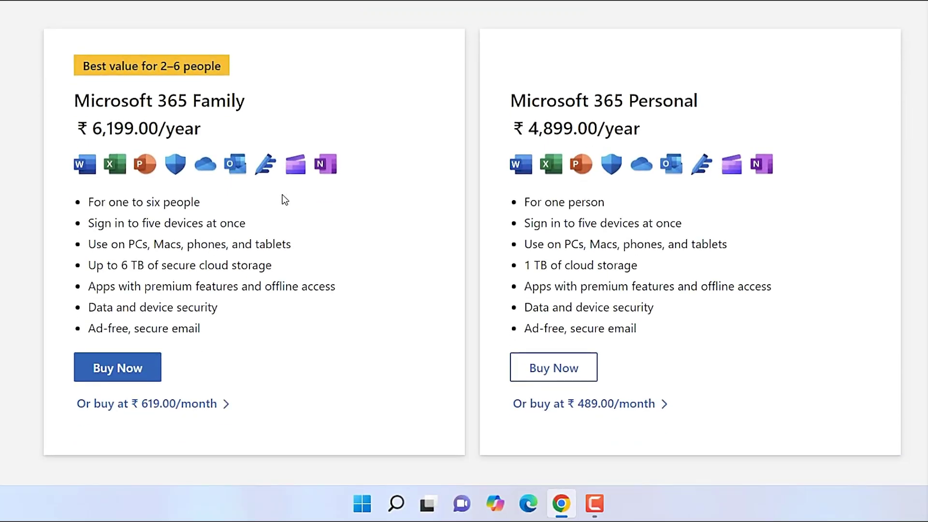
{"action": "scroll", "coordinate": [285, 200], "scroll_direction": "up", "scroll_amount": 2}
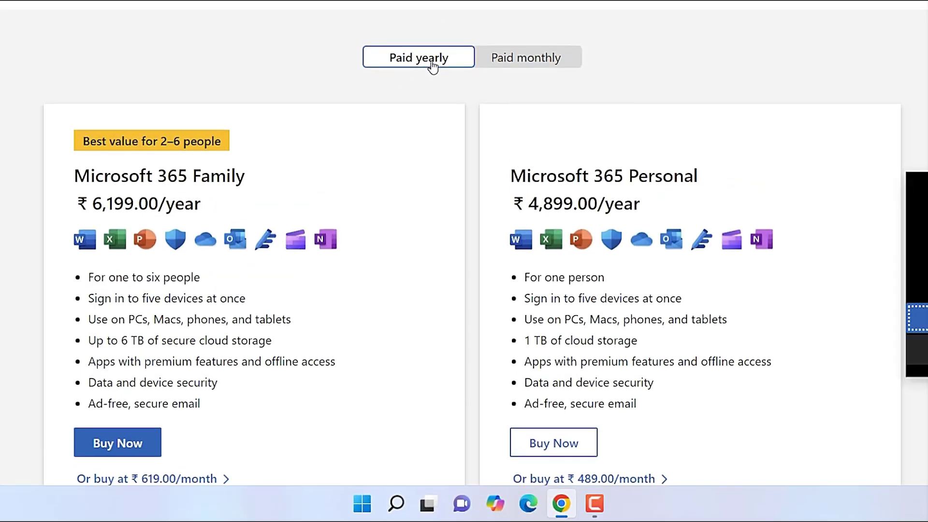
{"action": "left_click", "coordinate": [535, 64]}
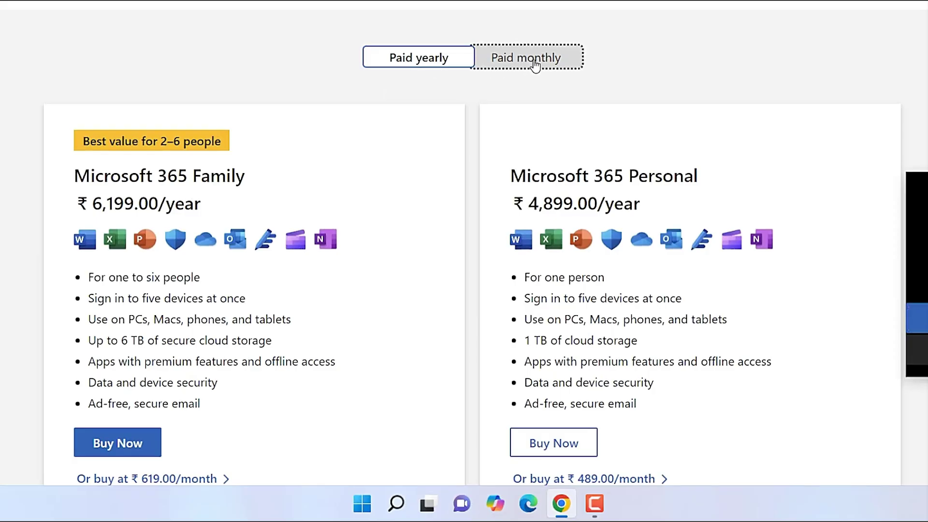
{"action": "left_click", "coordinate": [425, 62]}
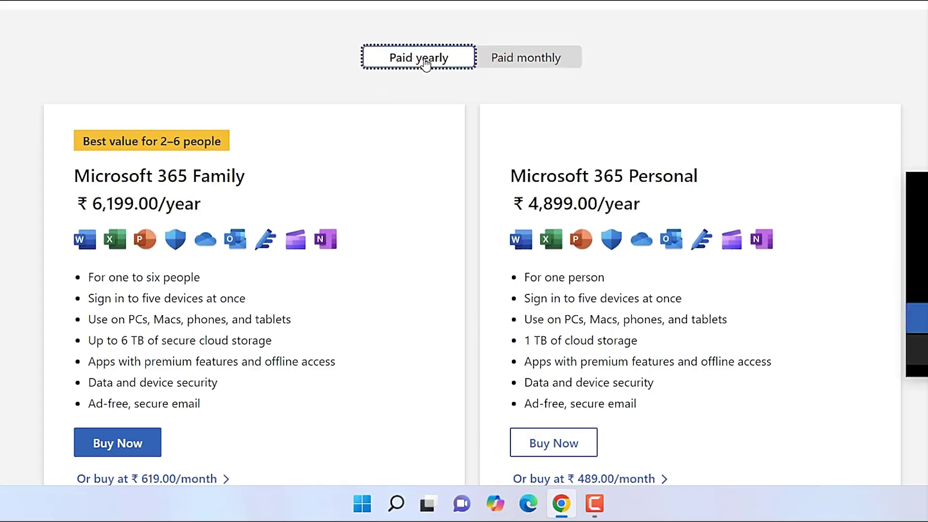
{"action": "scroll", "coordinate": [426, 62], "scroll_direction": "down", "scroll_amount": 2}
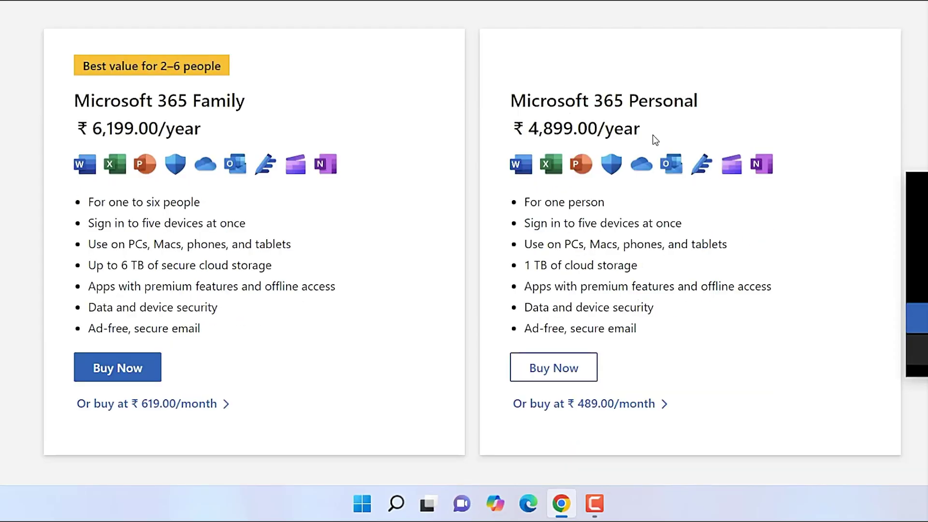
{"action": "left_click", "coordinate": [572, 371]}
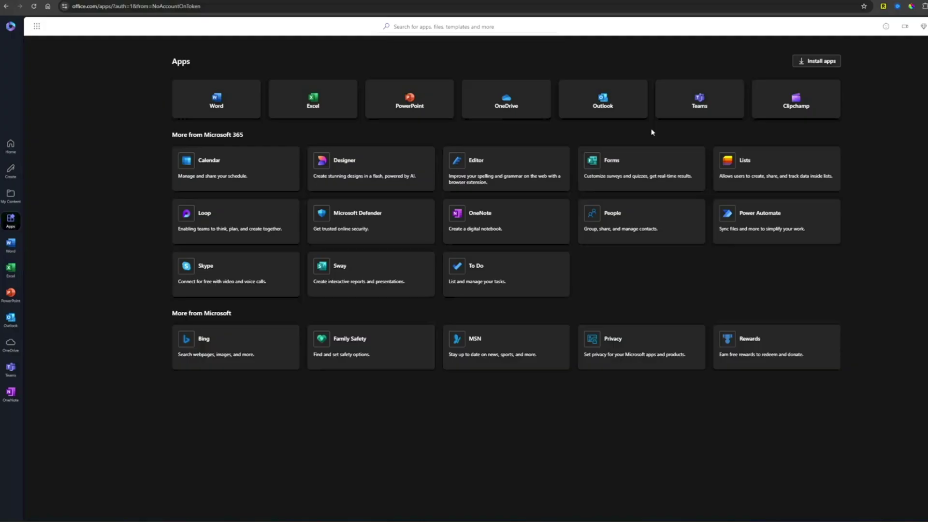
- Install Microsoft 365 with the default installer version, close the finished message, and launch Outlook from Start
{"action": "left_click", "coordinate": [825, 67]}
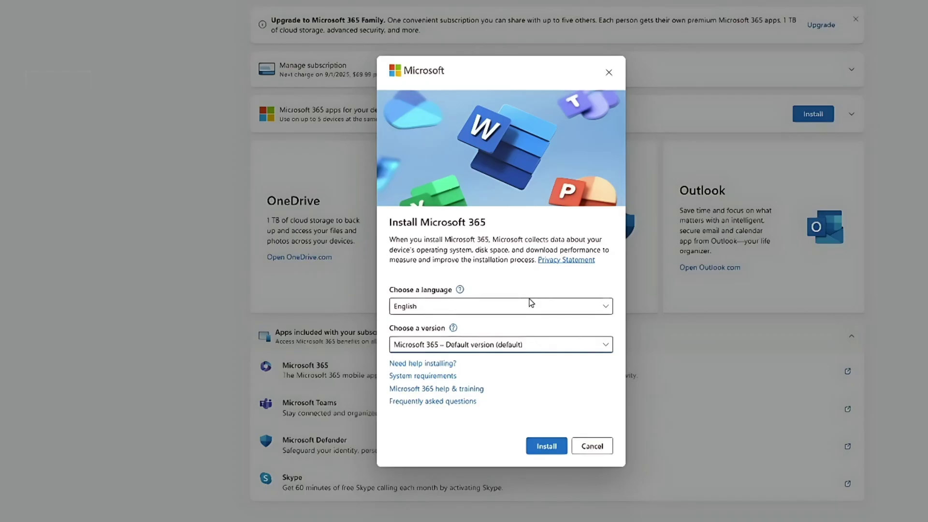
{"action": "left_click", "coordinate": [449, 347]}
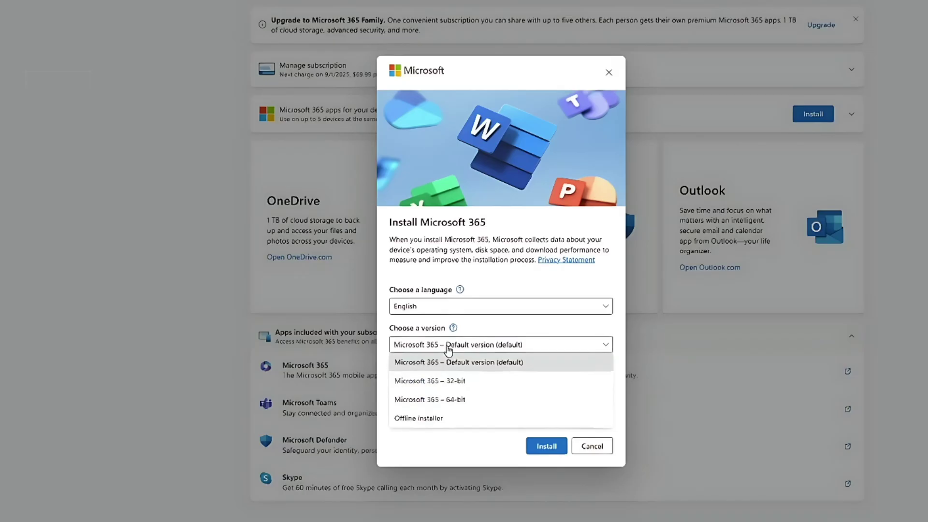
{"action": "left_click", "coordinate": [511, 326]}
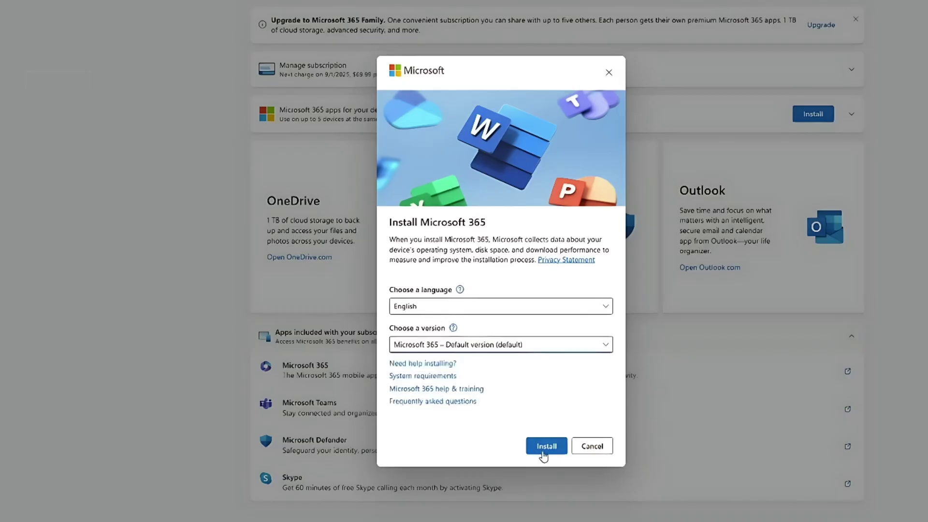
{"action": "left_click", "coordinate": [544, 447]}
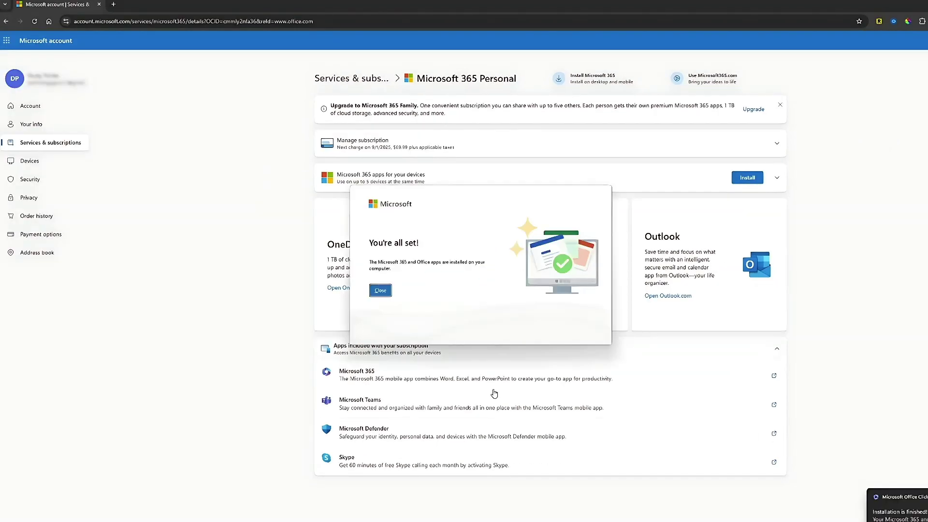
{"action": "left_click", "coordinate": [380, 290]}
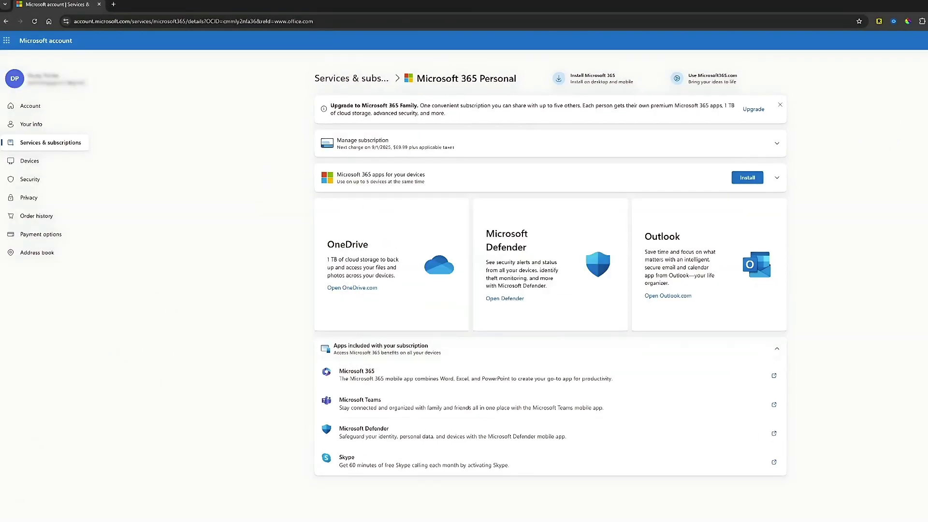
{"action": "key", "text": "super"}
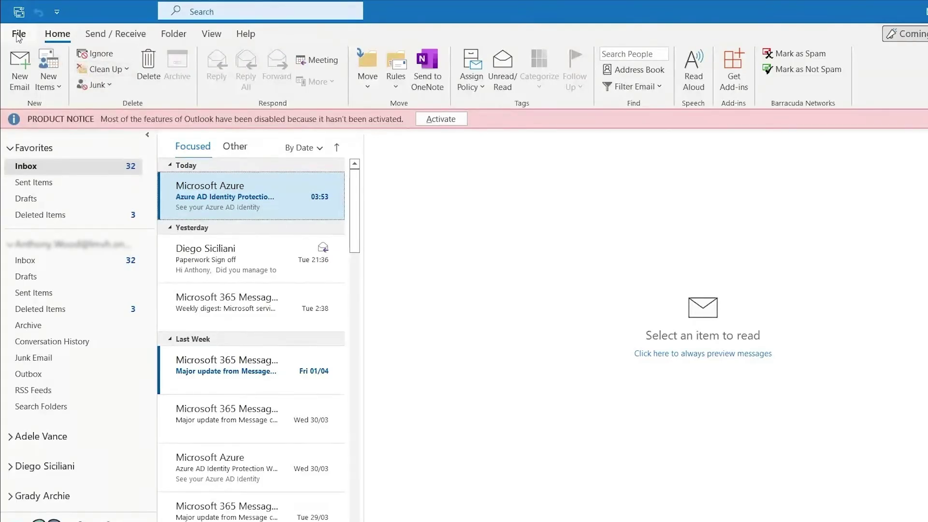
- Activate Office via File > Office Account, signing in with the work e-mail and password for this app only
{"action": "left_click", "coordinate": [18, 35]}
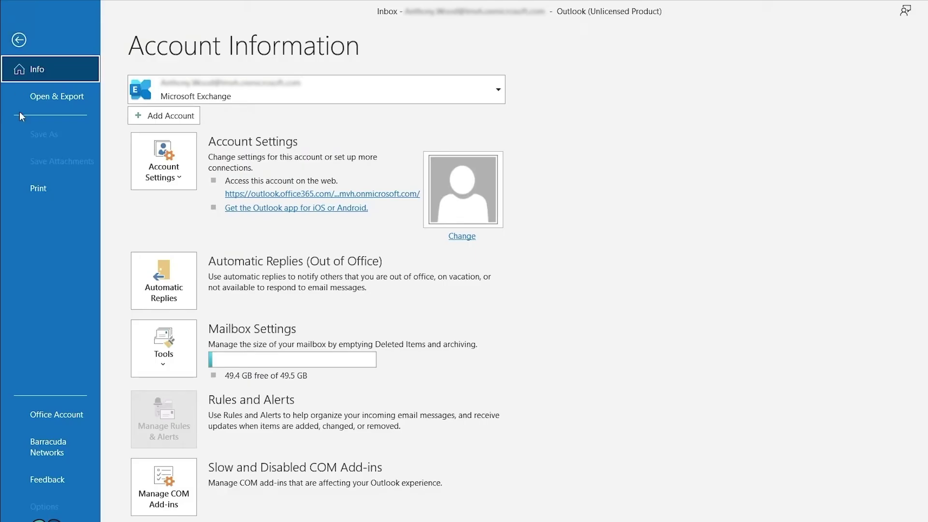
{"action": "left_click", "coordinate": [53, 421]}
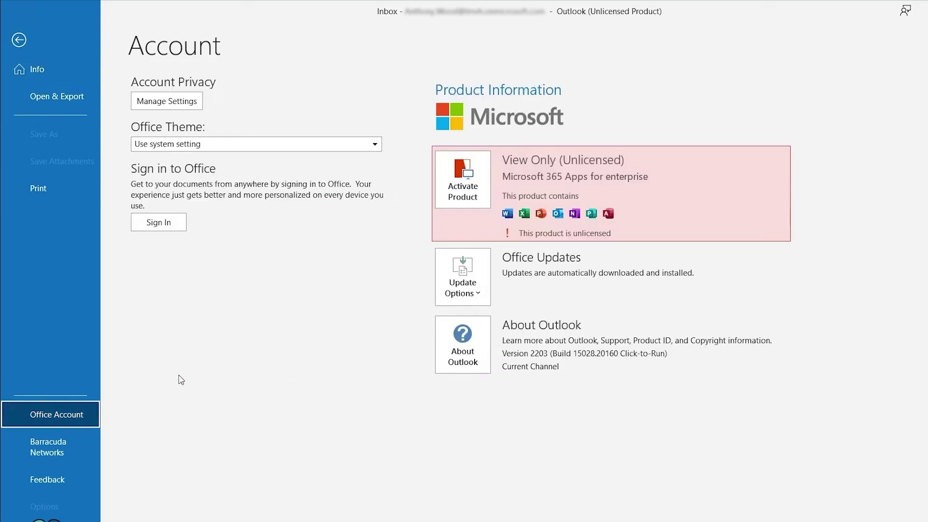
{"action": "left_click", "coordinate": [488, 191]}
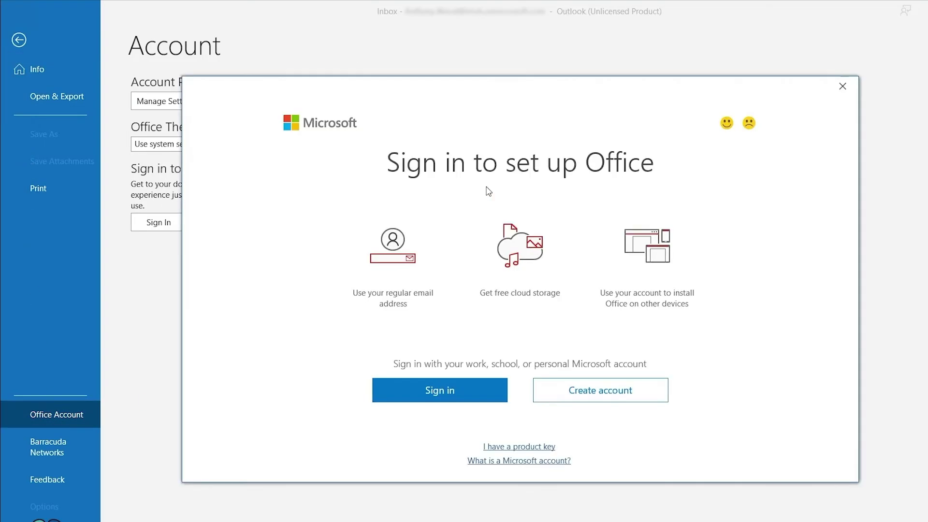
{"action": "left_click", "coordinate": [434, 391]}
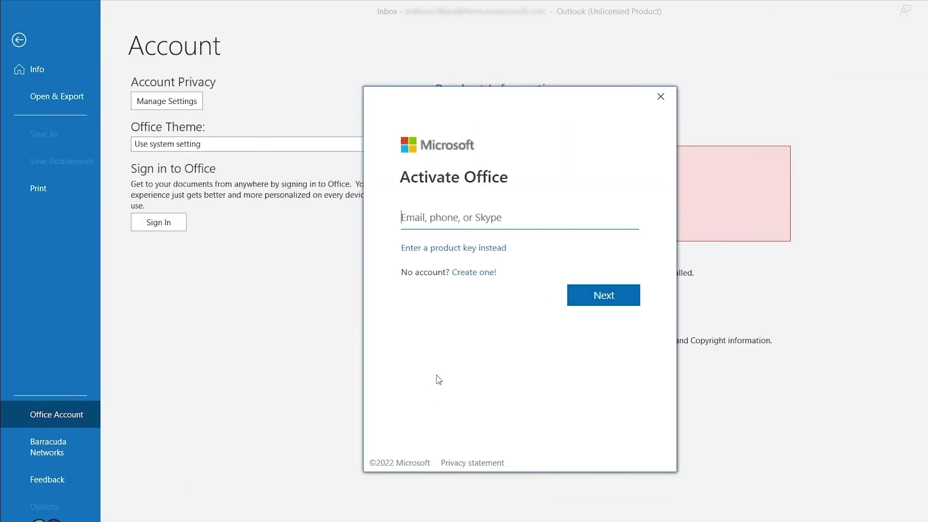
{"action": "key", "text": "Return"}
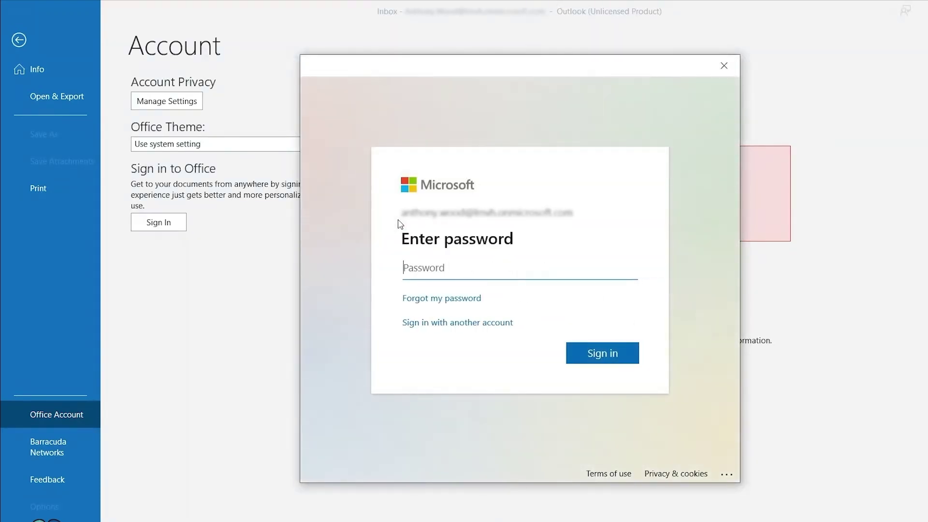
{"action": "type", "text": "••••••••"}
{"action": "key", "text": "Return"}
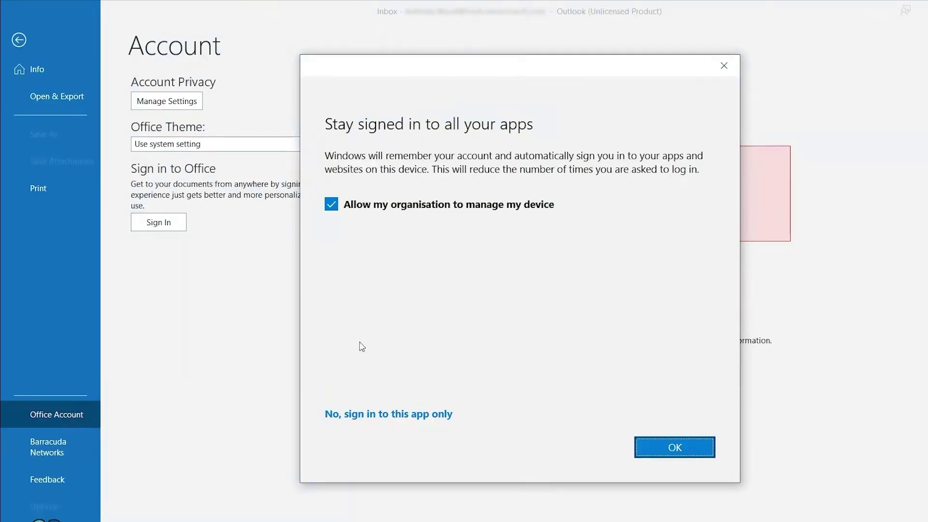
{"action": "left_click", "coordinate": [366, 415]}
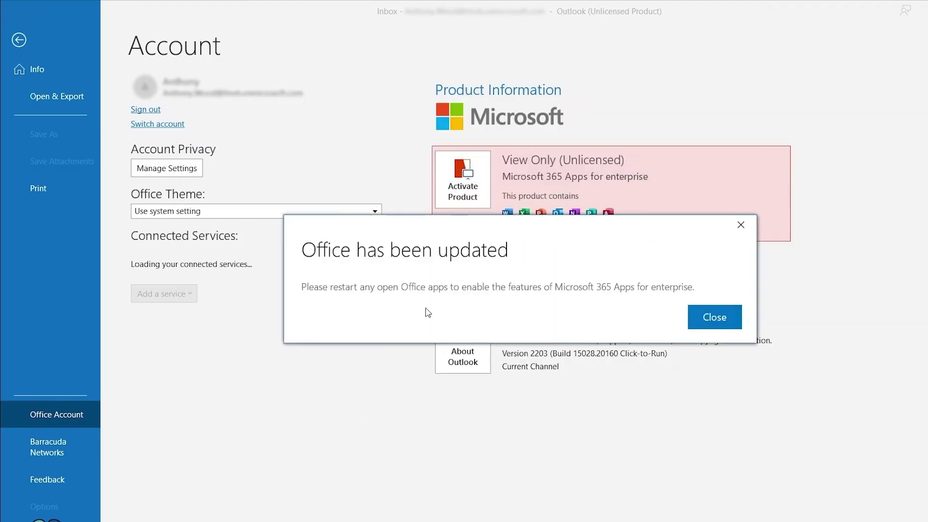
- Dismiss the update notice, sign in to OneDrive with the account password, and open the OneDrive folder
{"action": "left_click", "coordinate": [706, 328]}
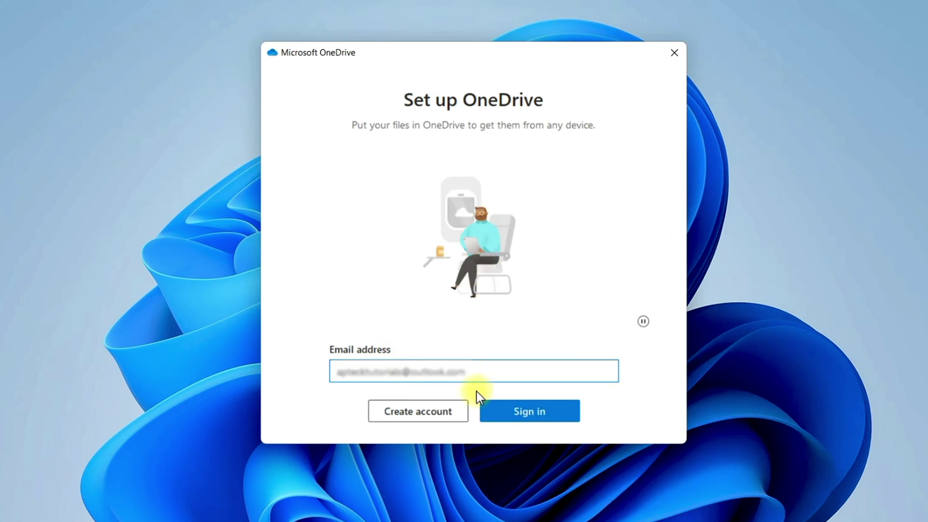
{"action": "left_click", "coordinate": [538, 416]}
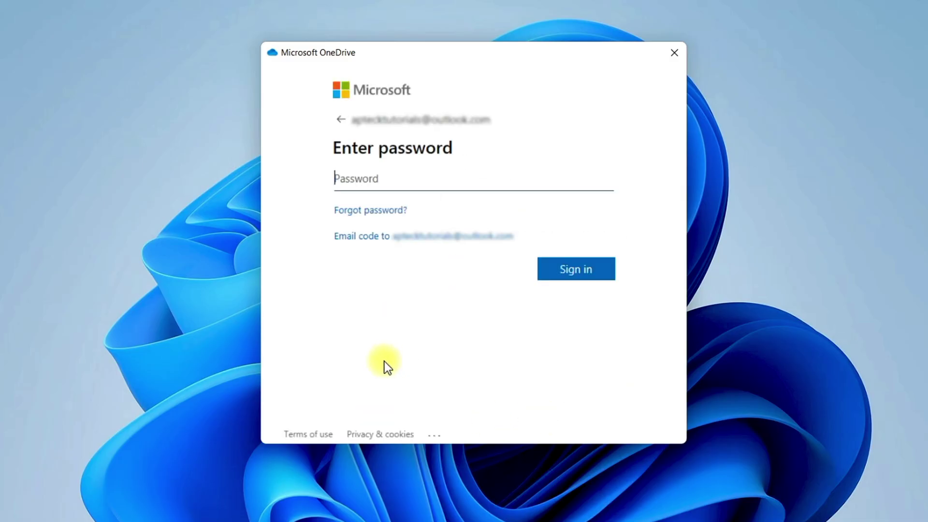
{"action": "key", "text": "ctrl+v"}
{"action": "left_click", "coordinate": [570, 271]}
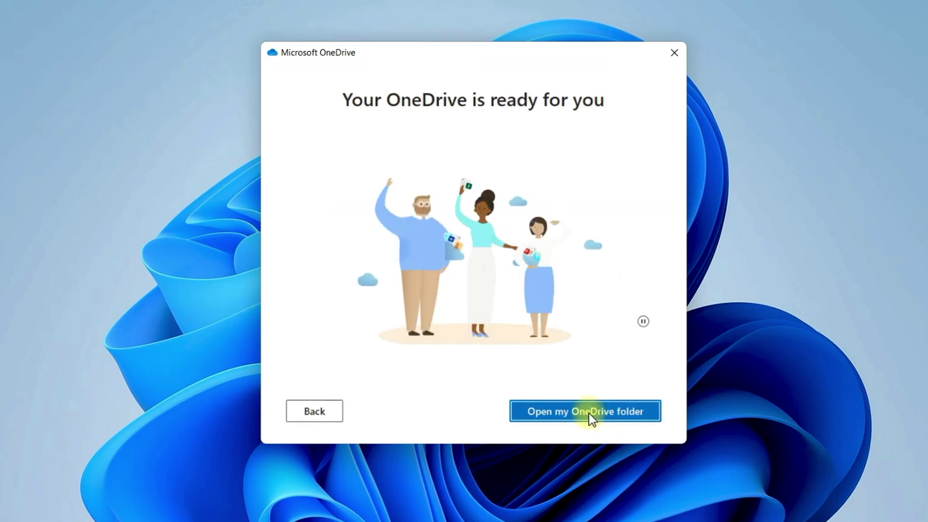
{"action": "left_click", "coordinate": [589, 411]}
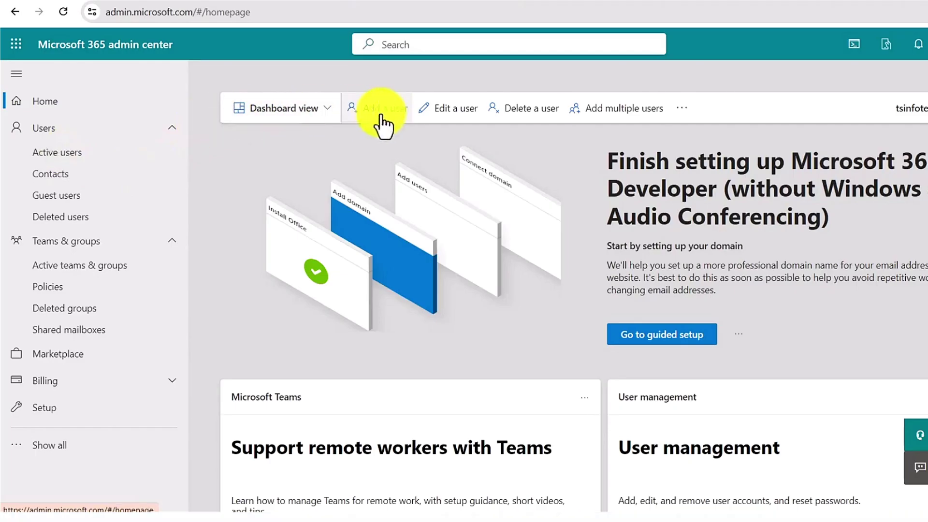
- Begin custom-domain email setup using the already-owned domain contosoco.com
{"action": "left_click", "coordinate": [382, 122]}
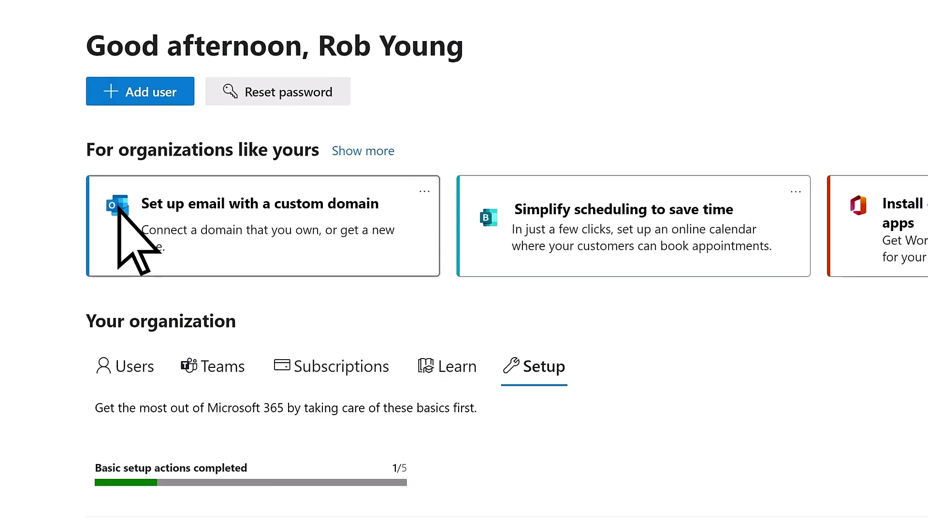
{"action": "left_click", "coordinate": [133, 244]}
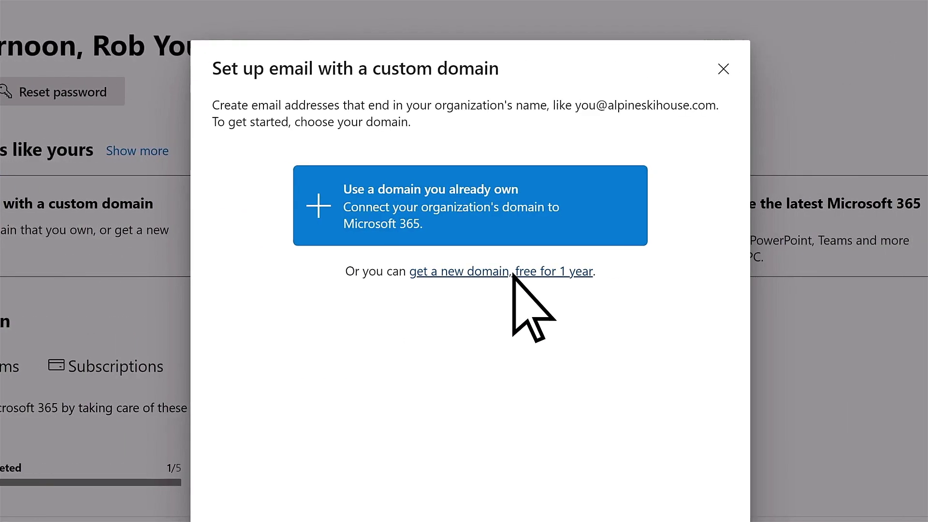
{"action": "left_click", "coordinate": [342, 209]}
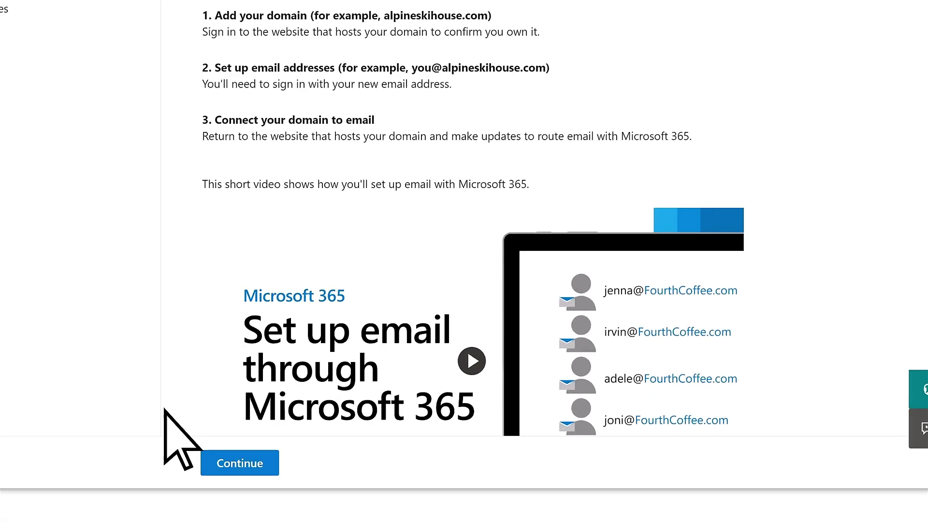
{"action": "left_click", "coordinate": [211, 460]}
{"action": "type", "text": "contosoco.com"}
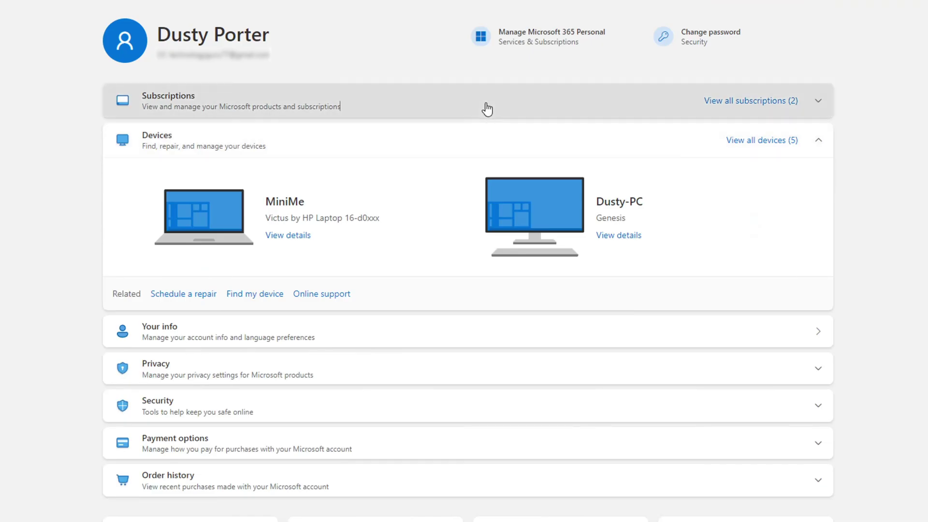
- Expand Subscriptions, manage Microsoft 365 Personal, and choose Cancel subscription
{"action": "left_click", "coordinate": [486, 108]}
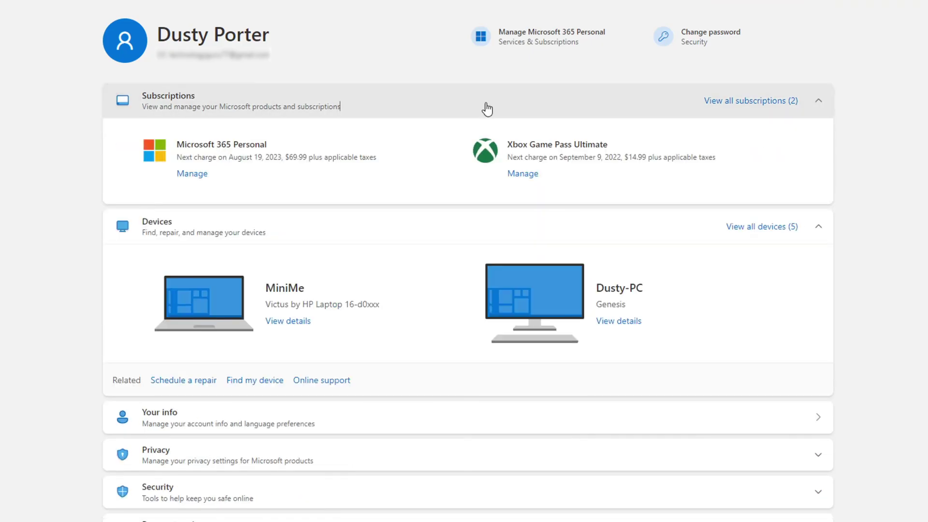
{"action": "left_click", "coordinate": [190, 175]}
{"action": "scroll", "coordinate": [42, 230], "scroll_direction": "down", "scroll_amount": 1}
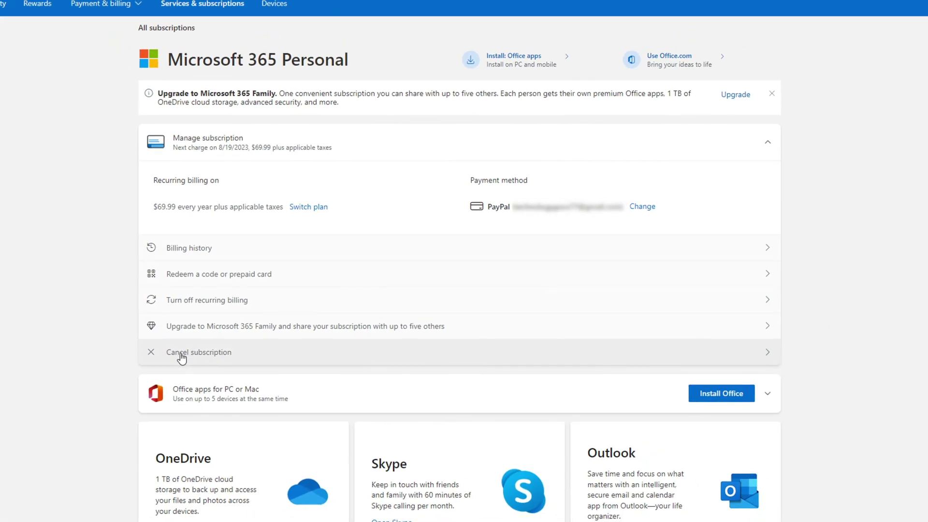
{"action": "left_click", "coordinate": [182, 358]}
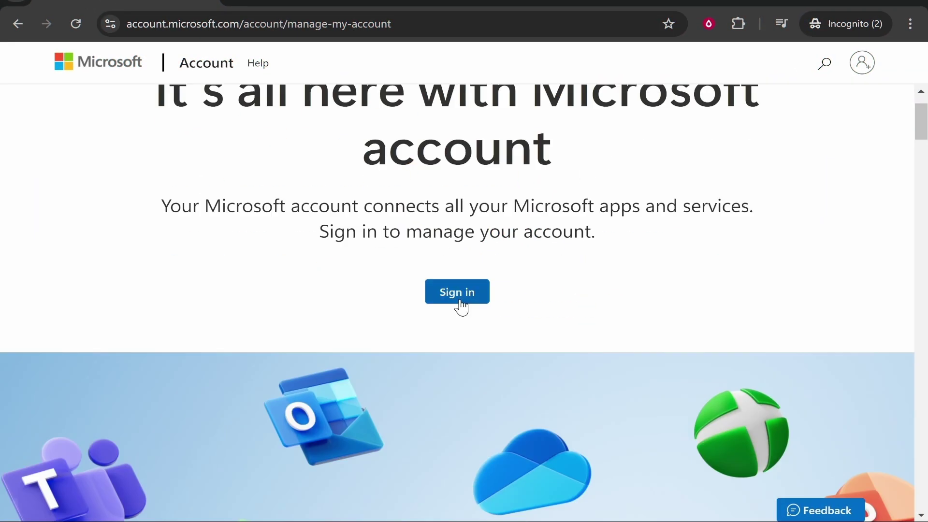
{"action": "left_click", "coordinate": [459, 300]}
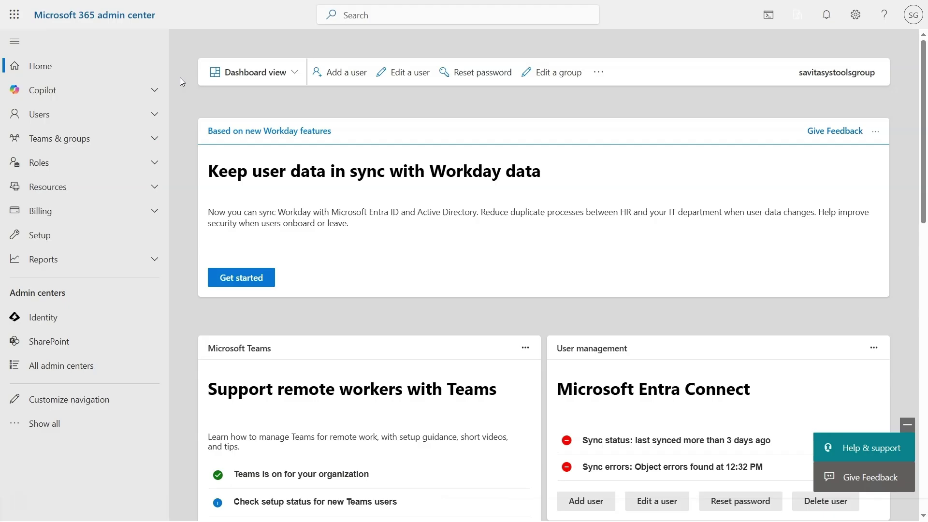
{"action": "left_click", "coordinate": [96, 205]}
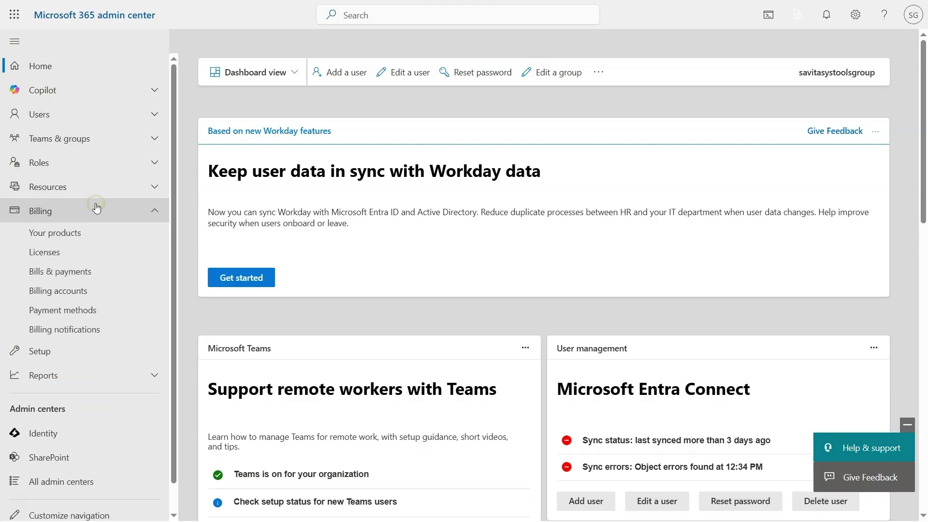
{"action": "left_click", "coordinate": [105, 231]}
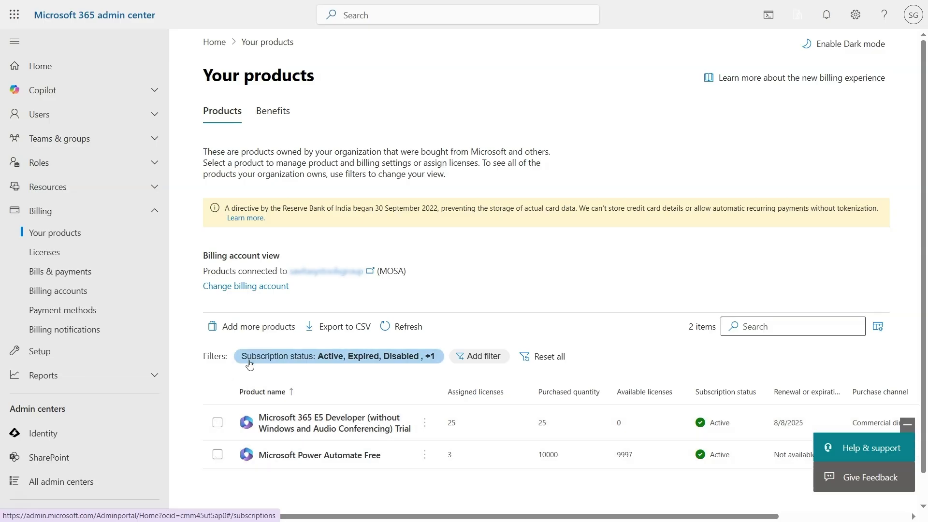
{"action": "left_click", "coordinate": [254, 327]}
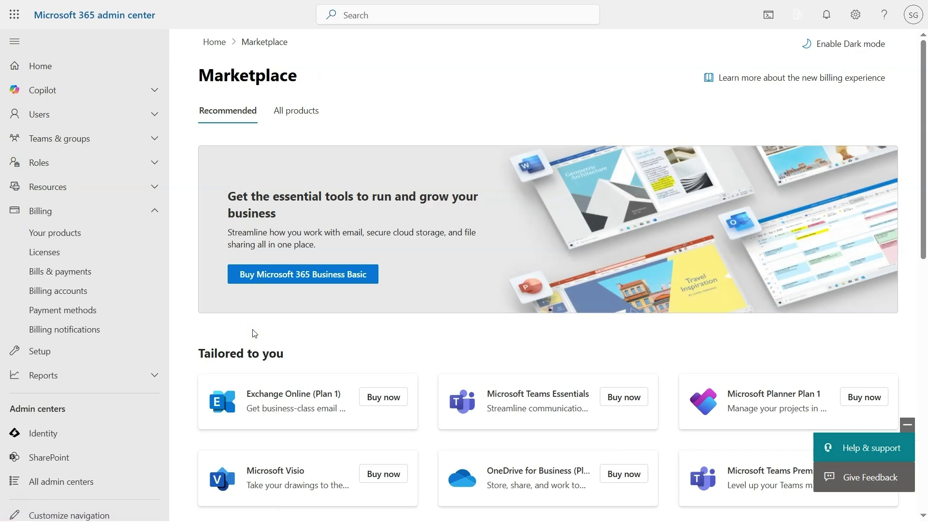
{"action": "left_click_drag", "start_coordinate": [926, 192], "coordinate": [924, 228]}
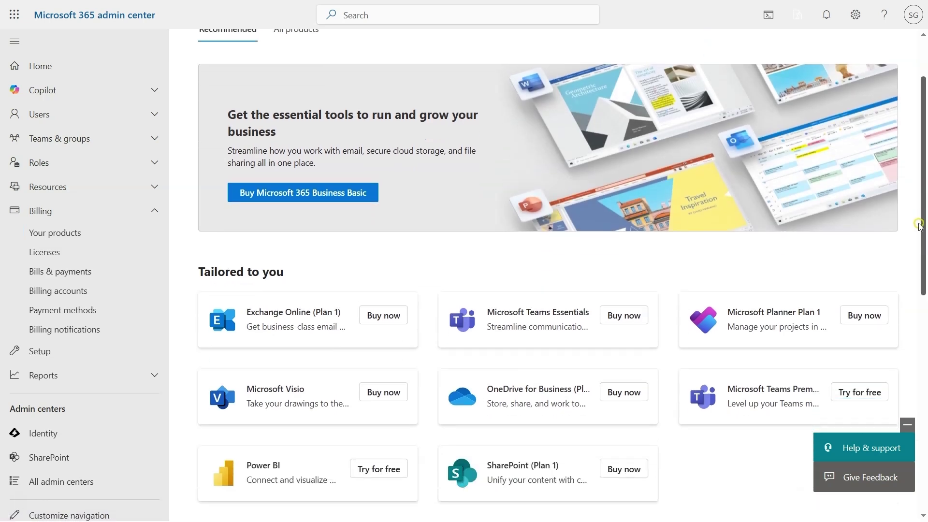
{"action": "left_click", "coordinate": [315, 199]}
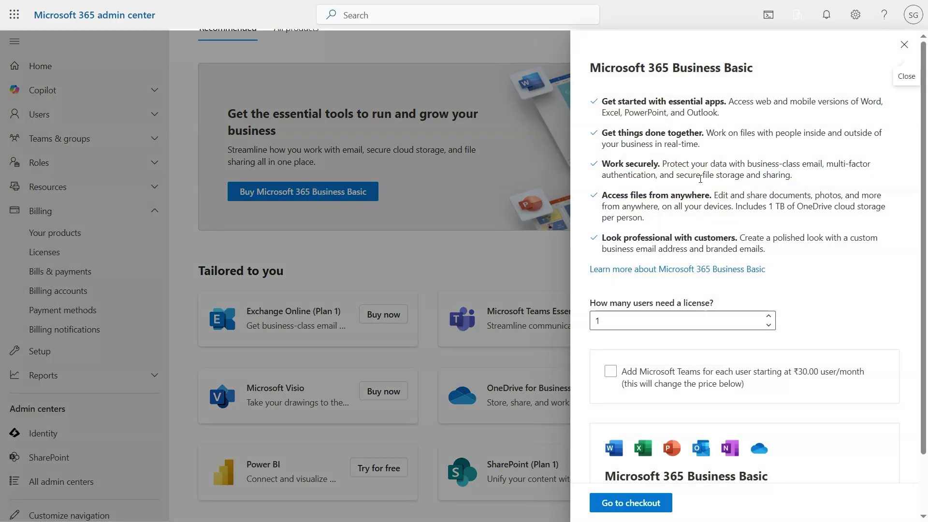
{"action": "left_click", "coordinate": [663, 317]}
{"action": "left_click", "coordinate": [616, 372]}
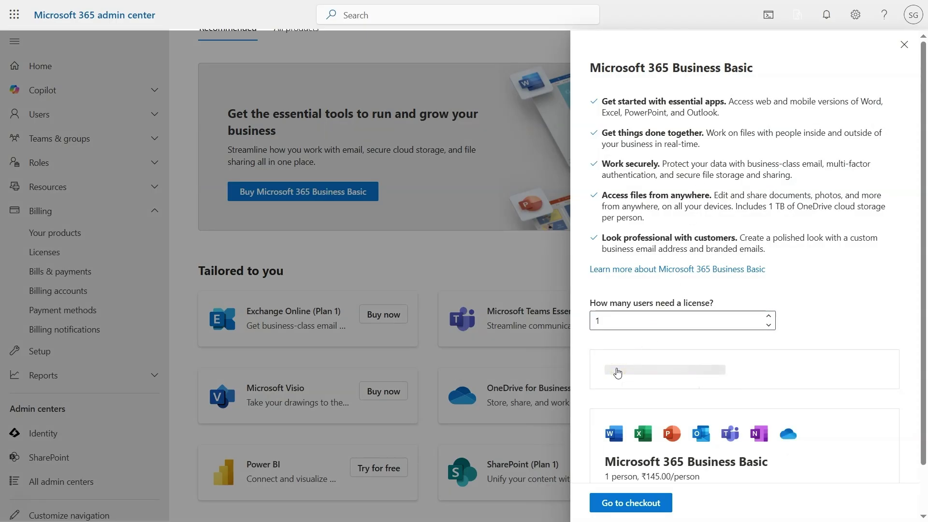
{"action": "scroll", "coordinate": [617, 372], "scroll_direction": "down", "scroll_amount": 1}
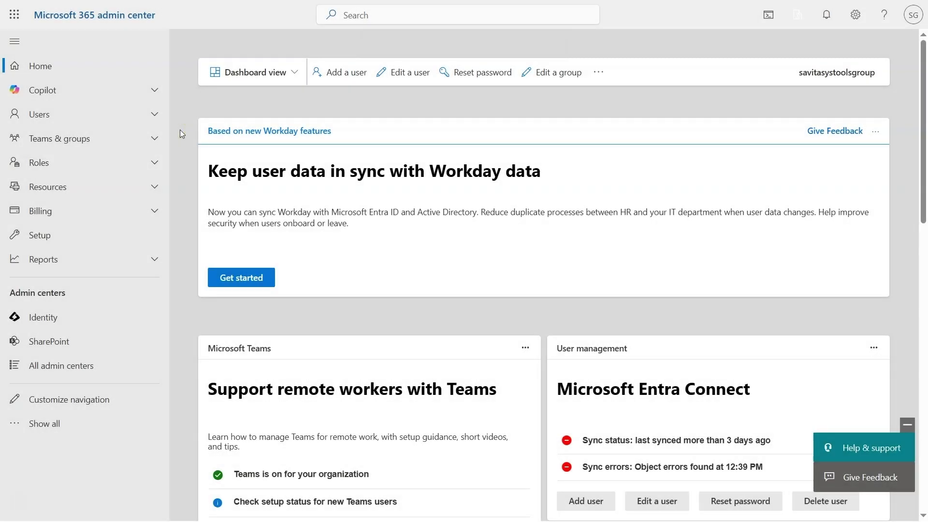
- Open Add a user from Active users and enter the new user's first name, last name and username
{"action": "left_click", "coordinate": [99, 116]}
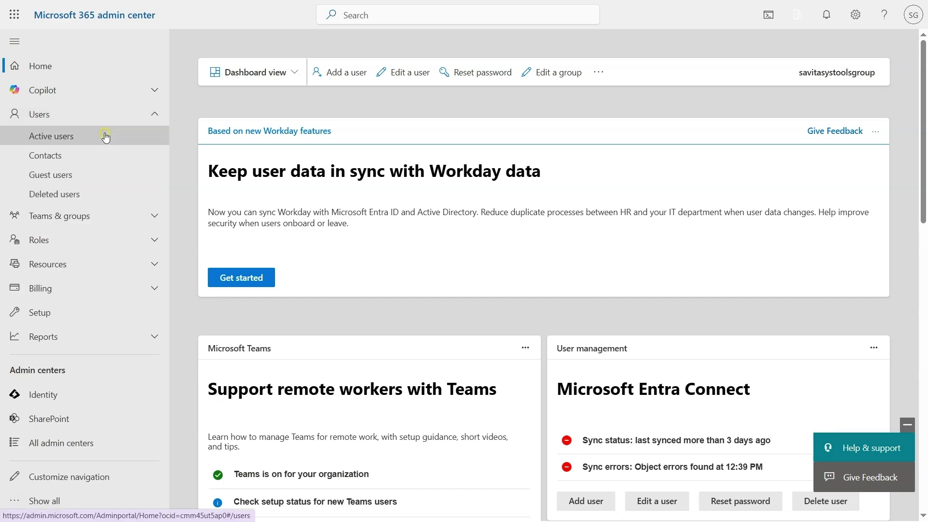
{"action": "left_click", "coordinate": [104, 136]}
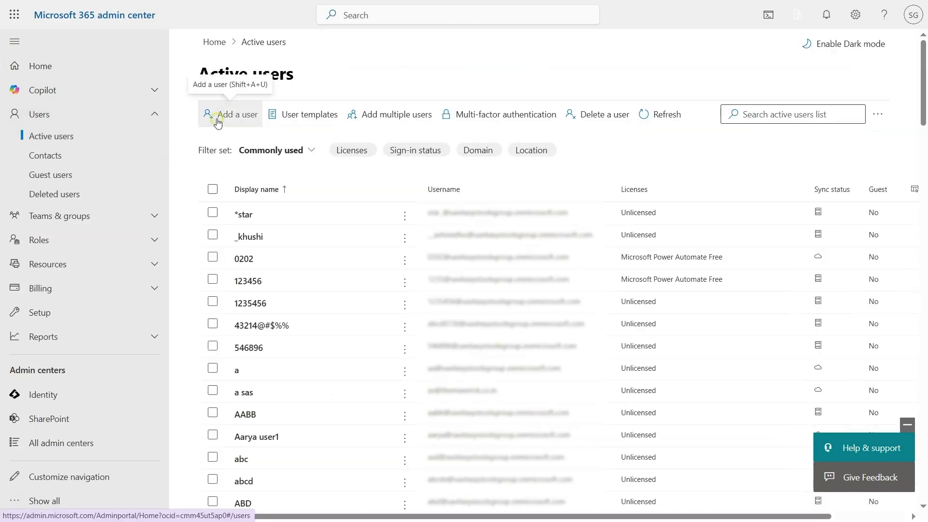
{"action": "left_click", "coordinate": [218, 123]}
{"action": "left_click", "coordinate": [493, 201]}
{"action": "key", "text": "Tab"}
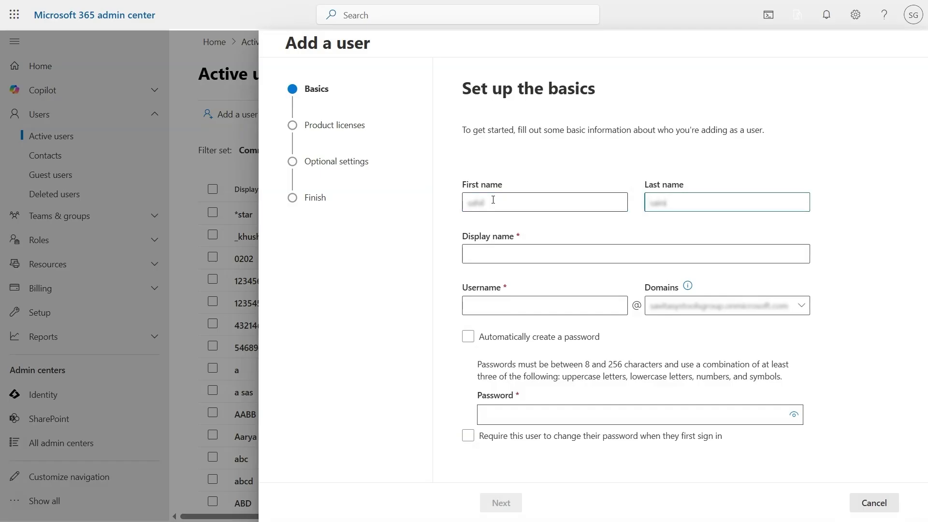
{"action": "key", "text": "Tab"}
{"action": "key", "text": "Tab"}
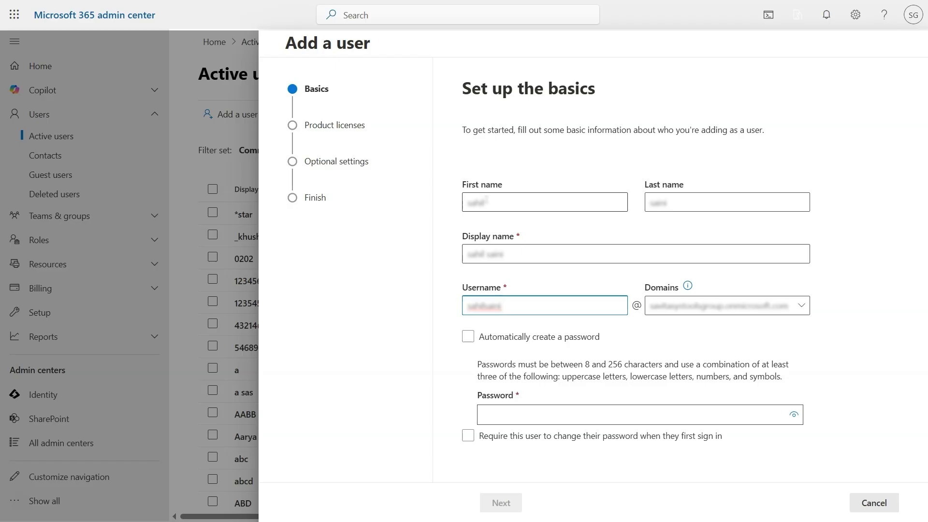
- Give the user a custom password and require a change at first sign-in
{"action": "left_click", "coordinate": [488, 341]}
{"action": "left_click", "coordinate": [529, 415]}
{"action": "type", "text": "Password@12"}
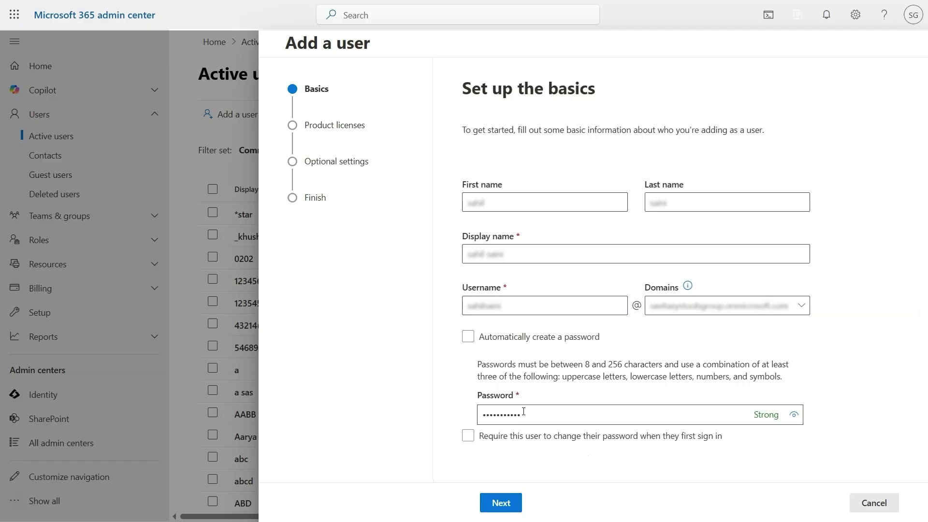
{"action": "left_click", "coordinate": [517, 438]}
- Assign the Microsoft Power Automate Free license, then move past optional settings to Review and finish
{"action": "left_click", "coordinate": [501, 503]}
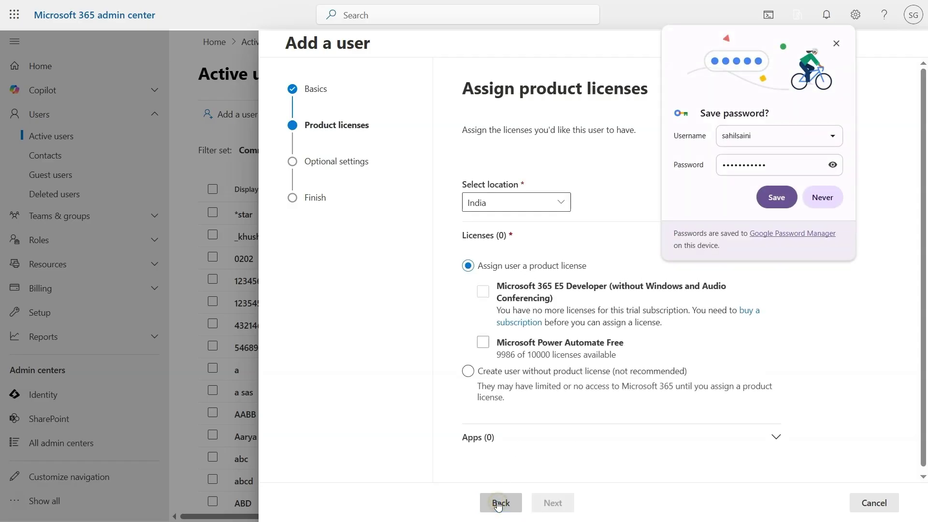
{"action": "left_click", "coordinate": [775, 200]}
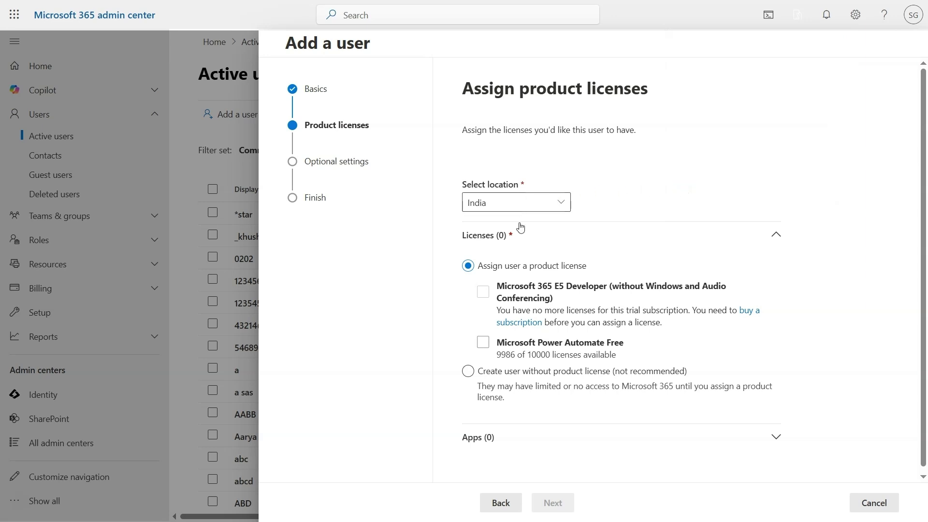
{"action": "left_click", "coordinate": [484, 292]}
{"action": "left_click", "coordinate": [483, 342]}
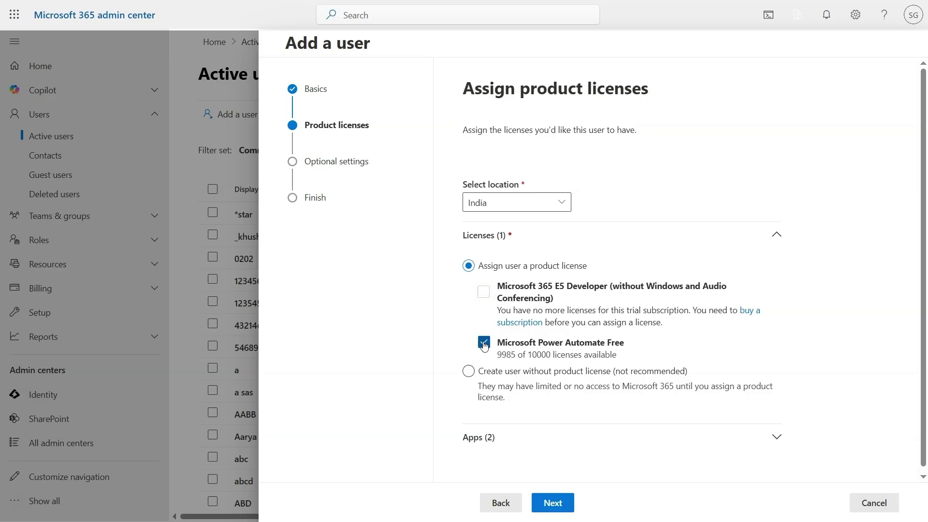
{"action": "left_click", "coordinate": [526, 437]}
{"action": "scroll", "coordinate": [527, 436], "scroll_direction": "down", "scroll_amount": 1}
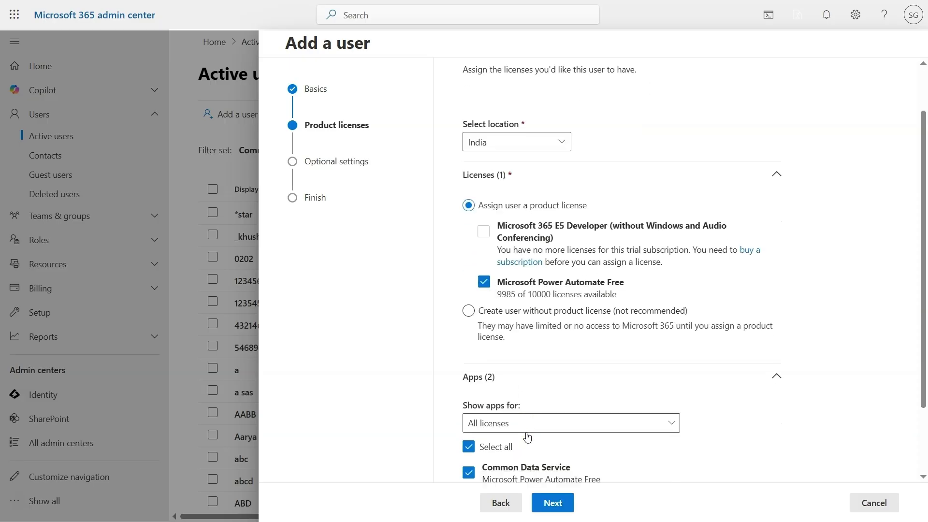
{"action": "scroll", "coordinate": [527, 436], "scroll_direction": "down", "scroll_amount": 1}
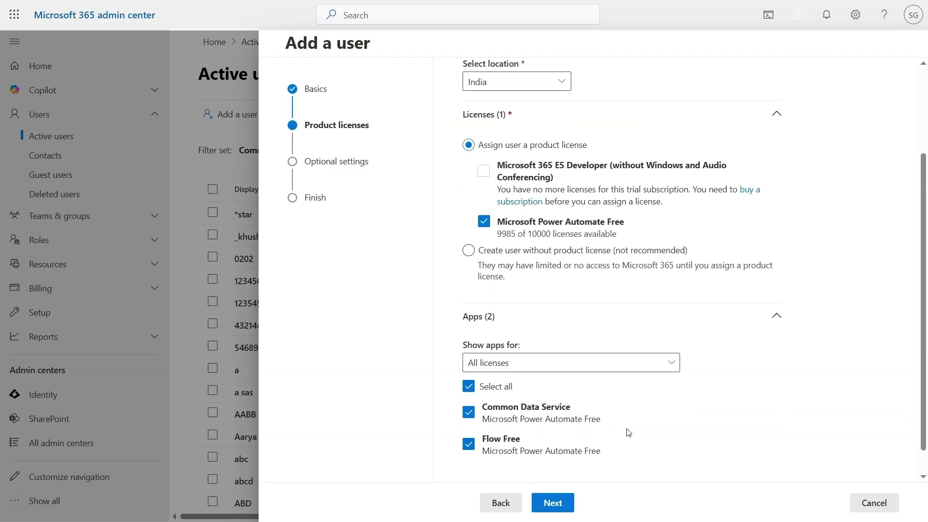
{"action": "left_click", "coordinate": [550, 503]}
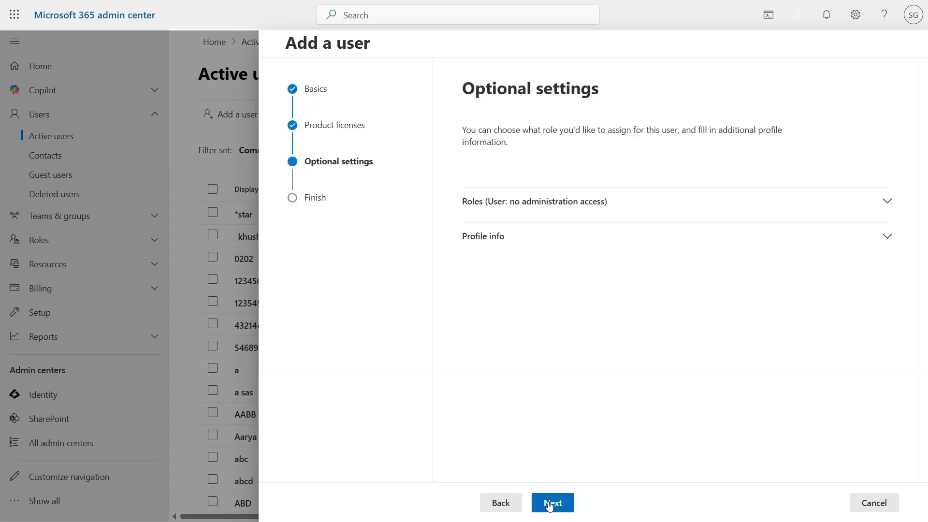
{"action": "left_click", "coordinate": [549, 504]}
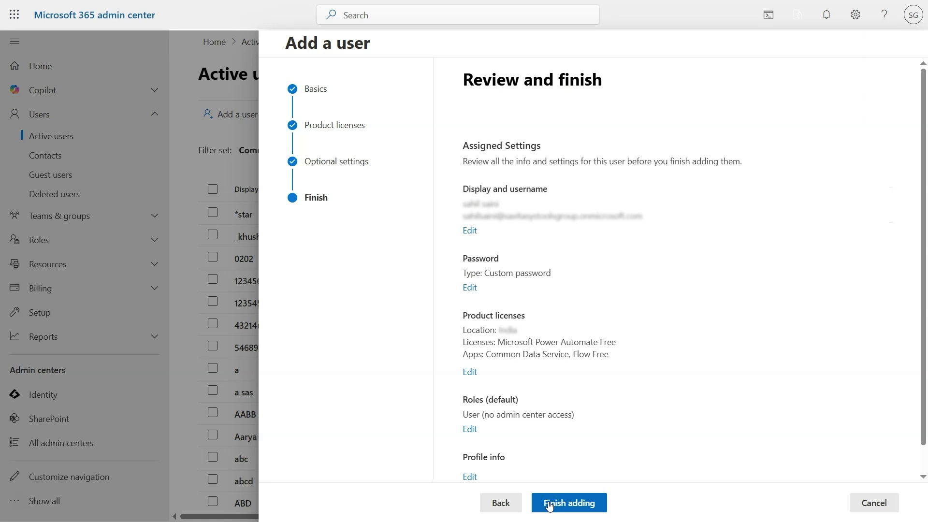
- Confirm the new user's creation so they join active users with Microsoft Power Automate Free assigned
{"action": "left_click", "coordinate": [549, 504]}
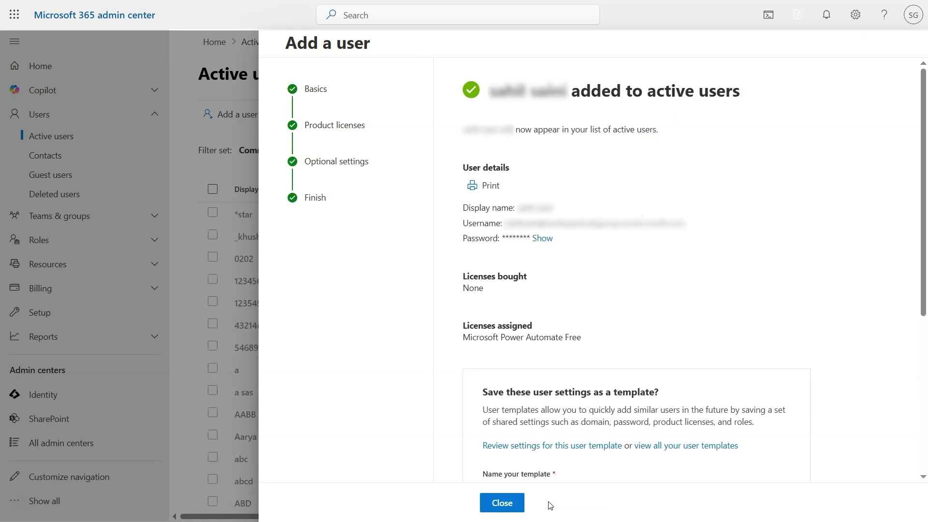